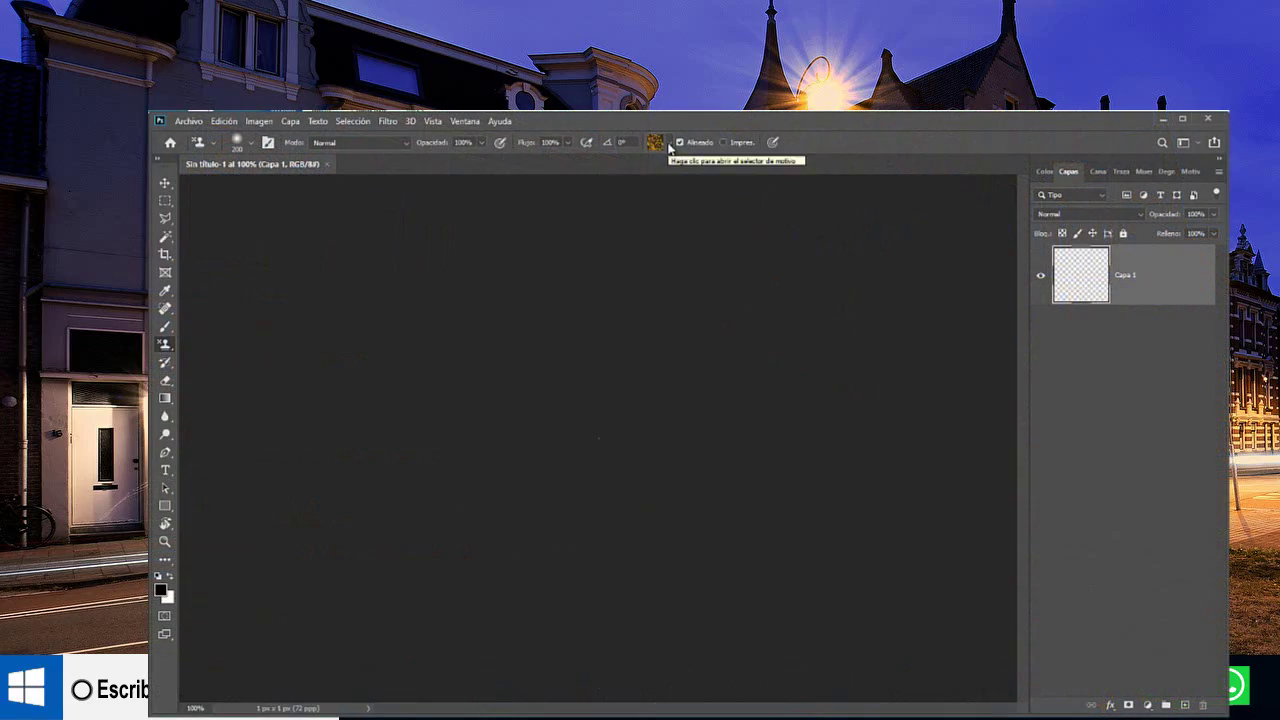
Open the Pattern Stamp pattern picker to review the patterns currently available.
left_click(668, 143)
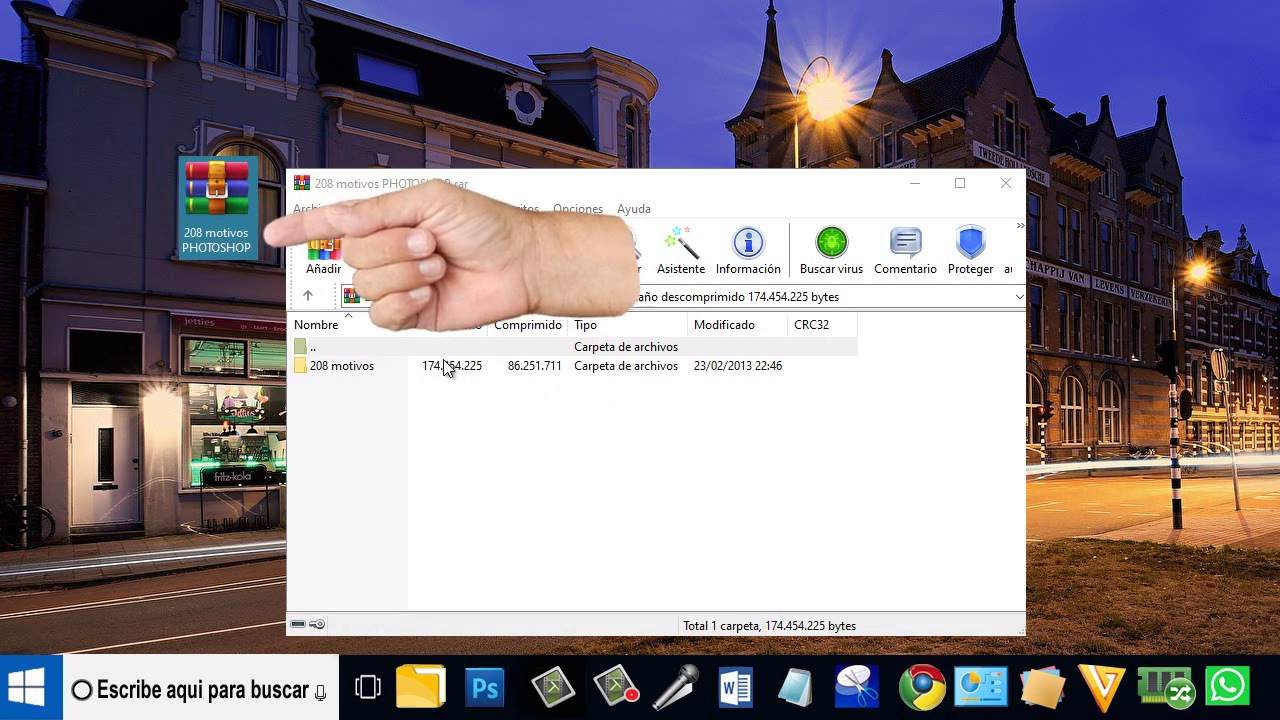
Drag the 208 motivos folder out of WinRAR onto the desktop to extract it.
left_click(347, 367)
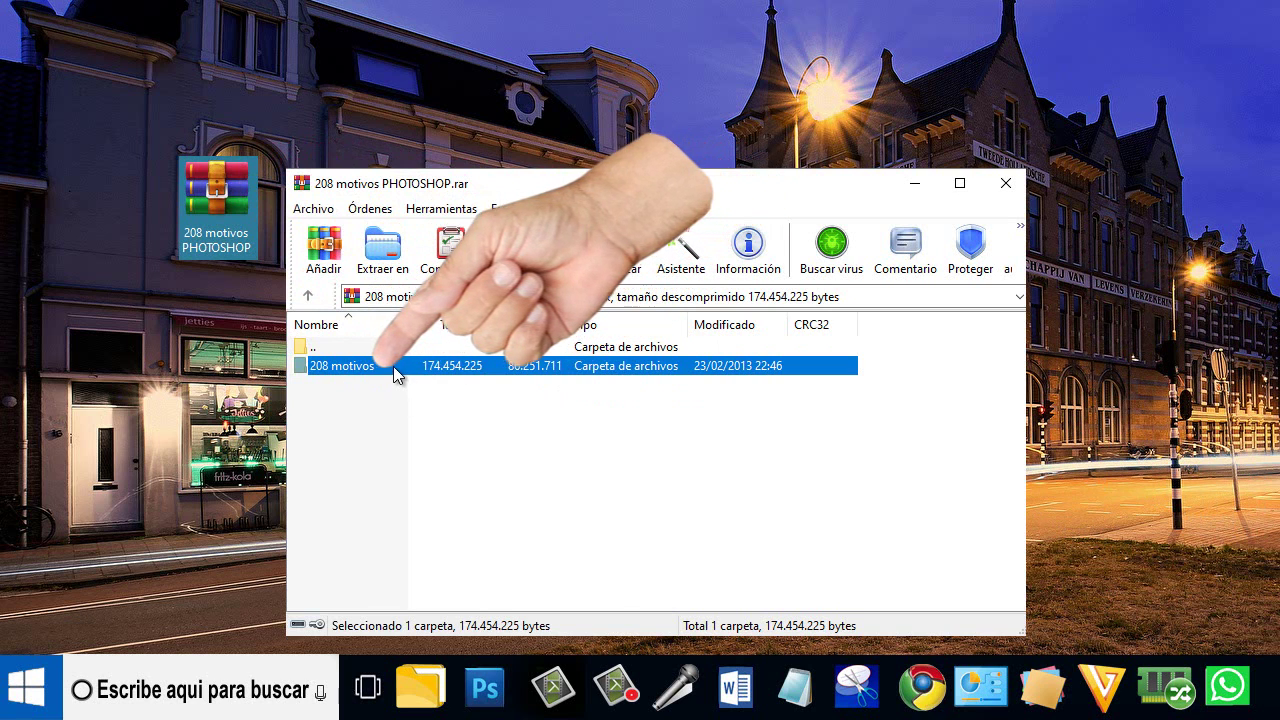
left_click_drag(393, 366, 217, 340)
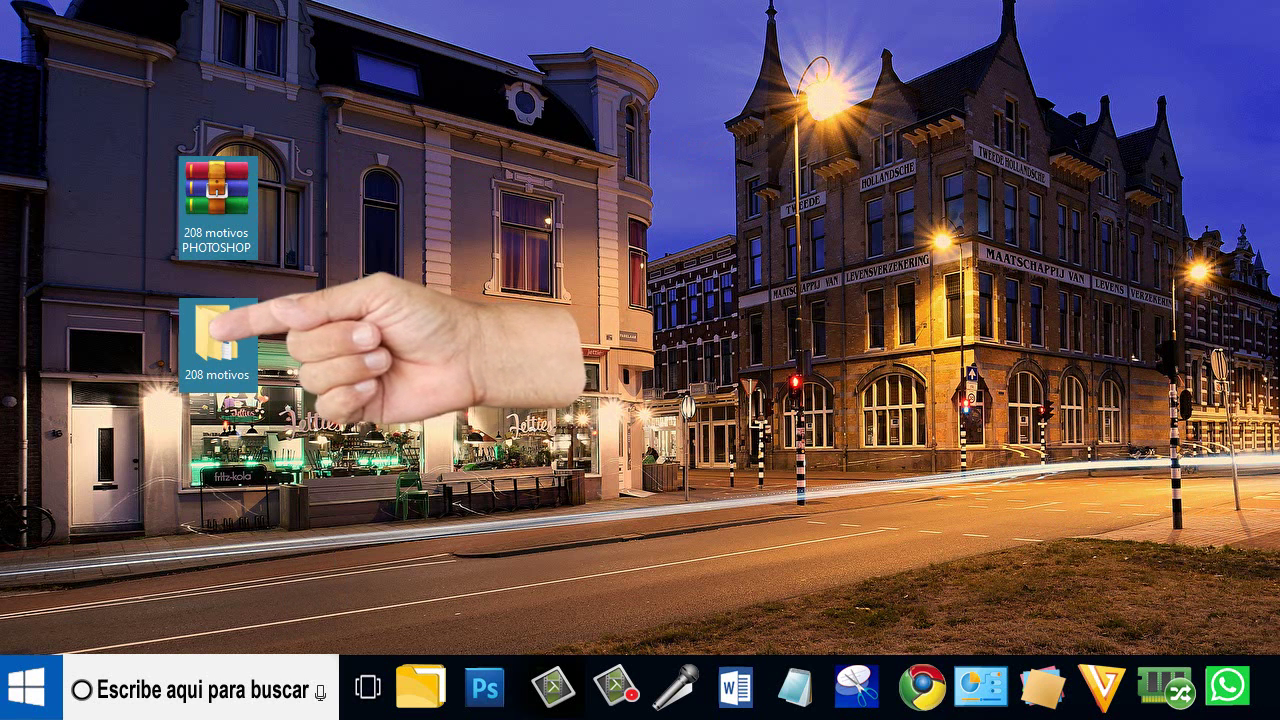
Browse the extracted 208 motivos folder, looking into Baroque, then into carbon.
double_click(217, 340)
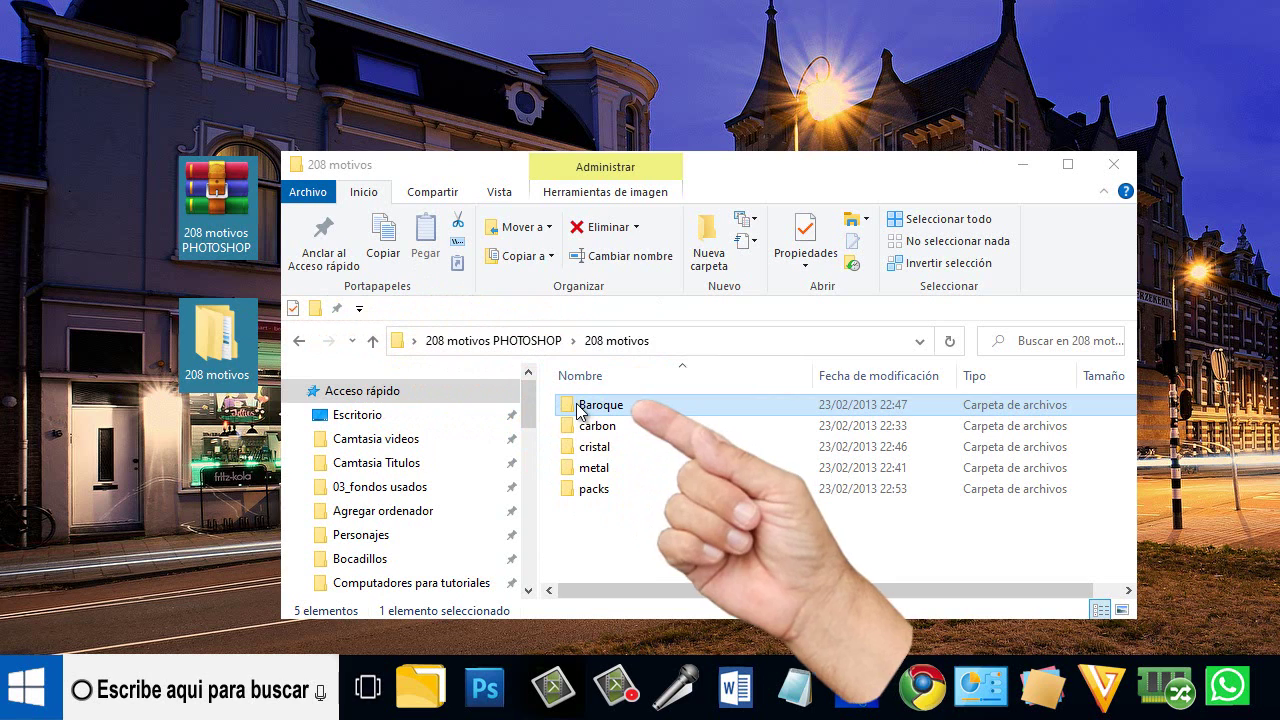
double_click(580, 406)
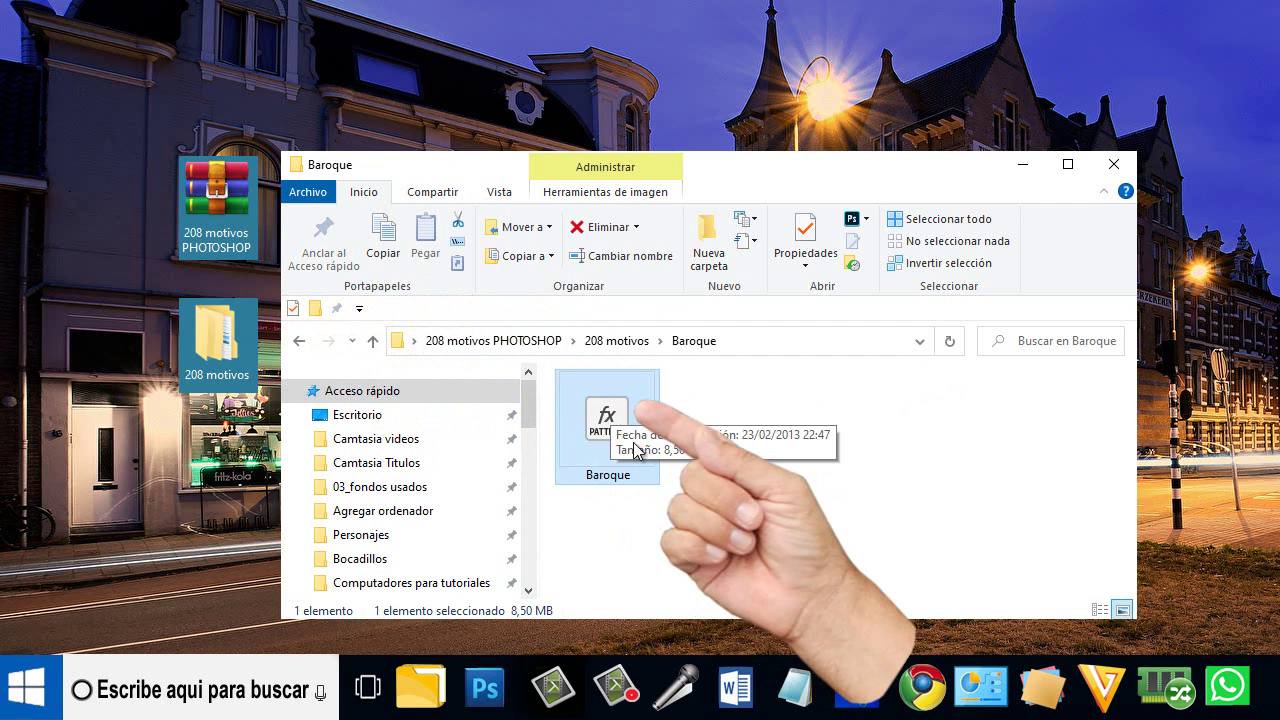
left_click(375, 342)
double_click(583, 428)
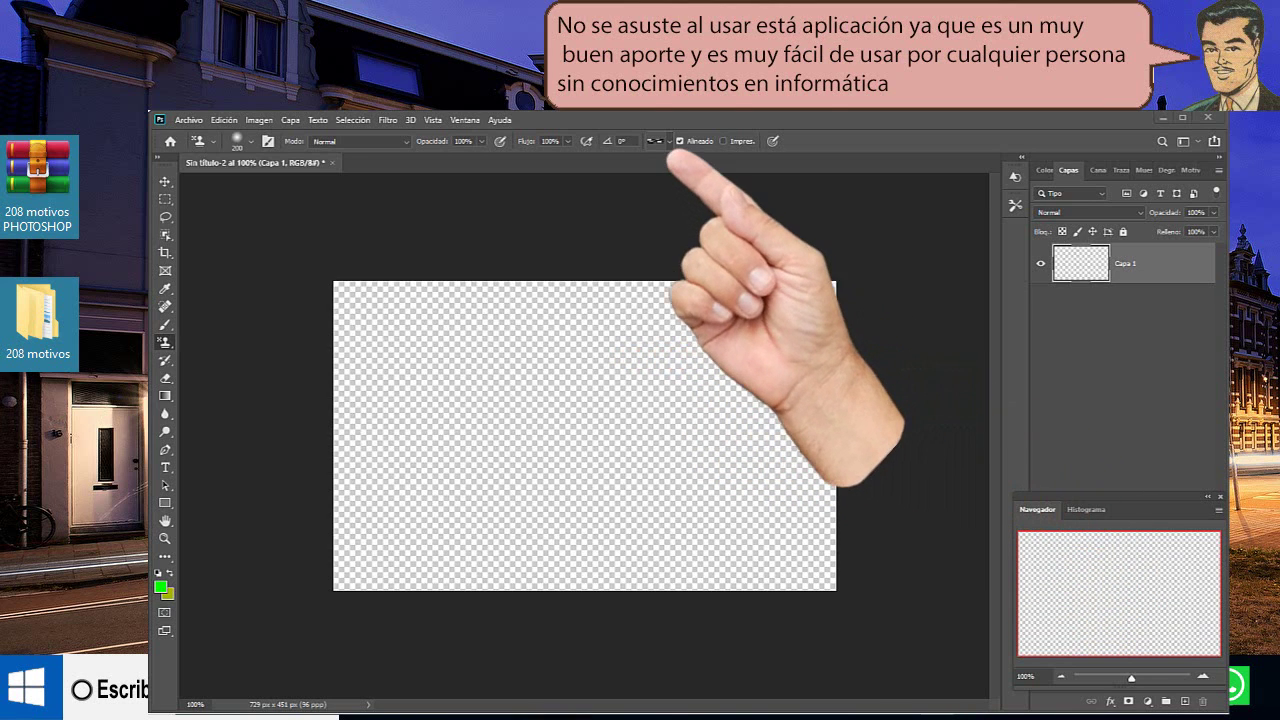
Choose Importar motivos… from the pattern picker's gear menu.
left_click(668, 143)
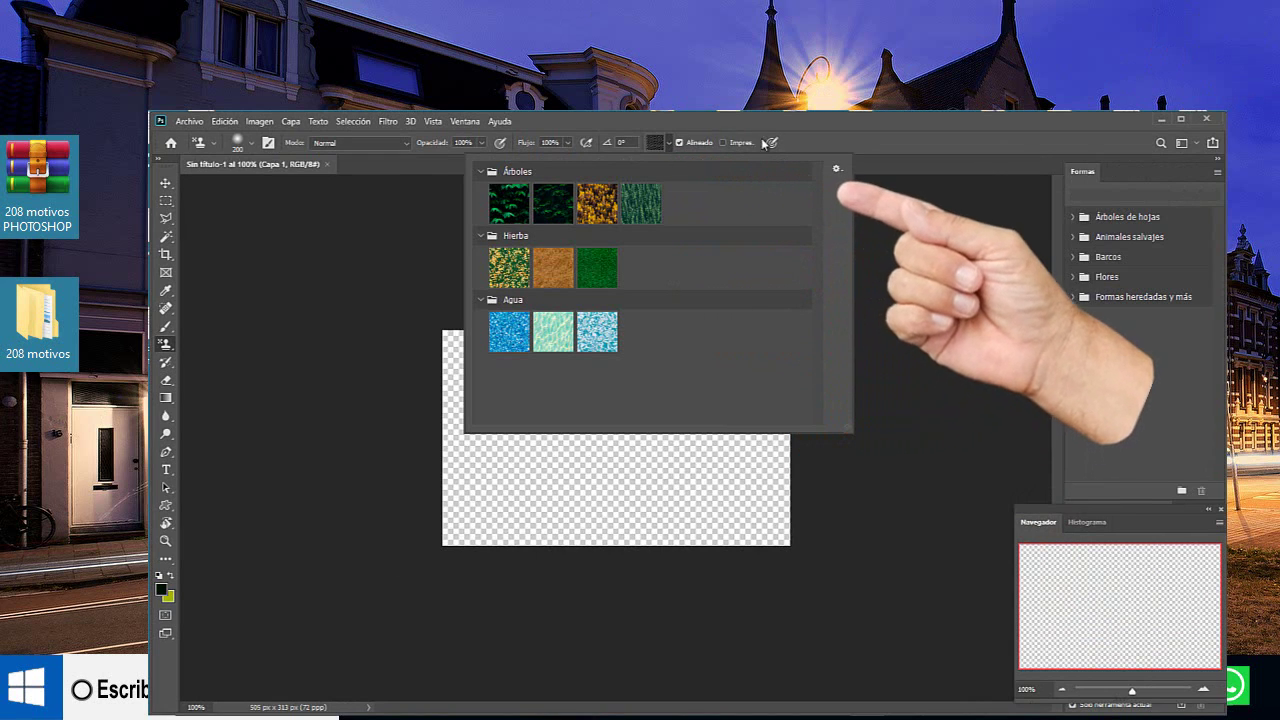
left_click(837, 169)
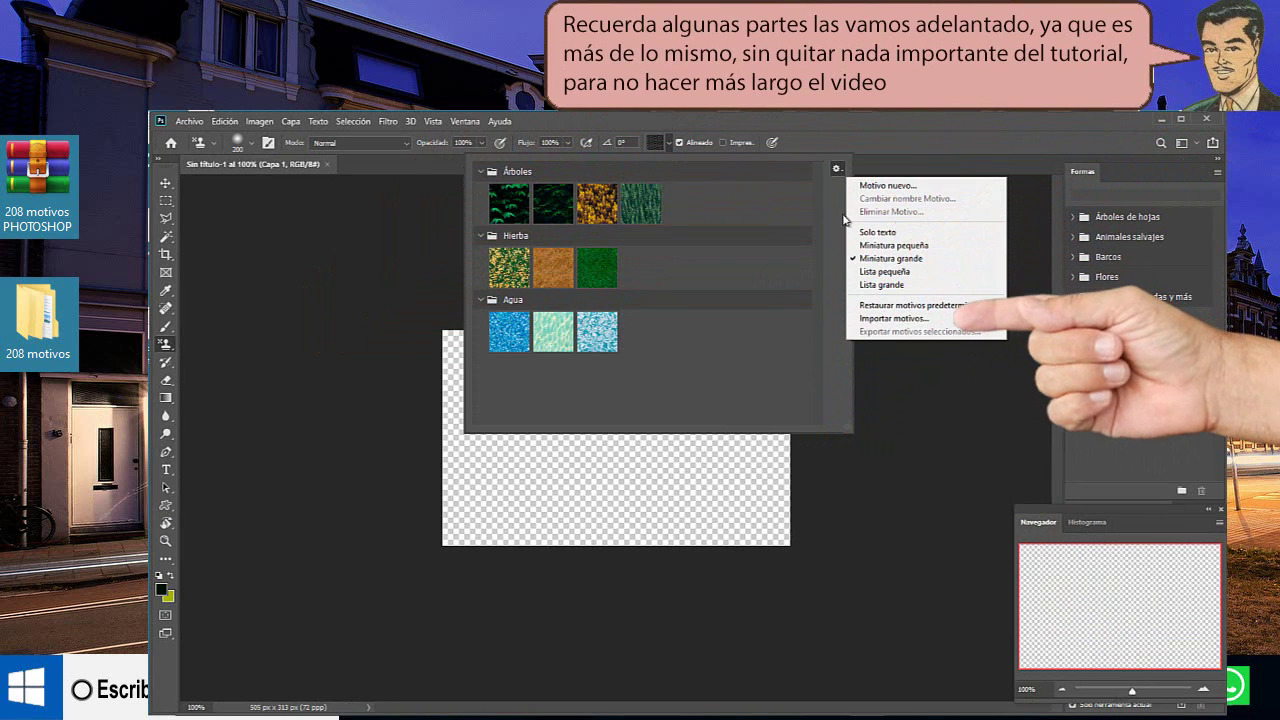
left_click(894, 318)
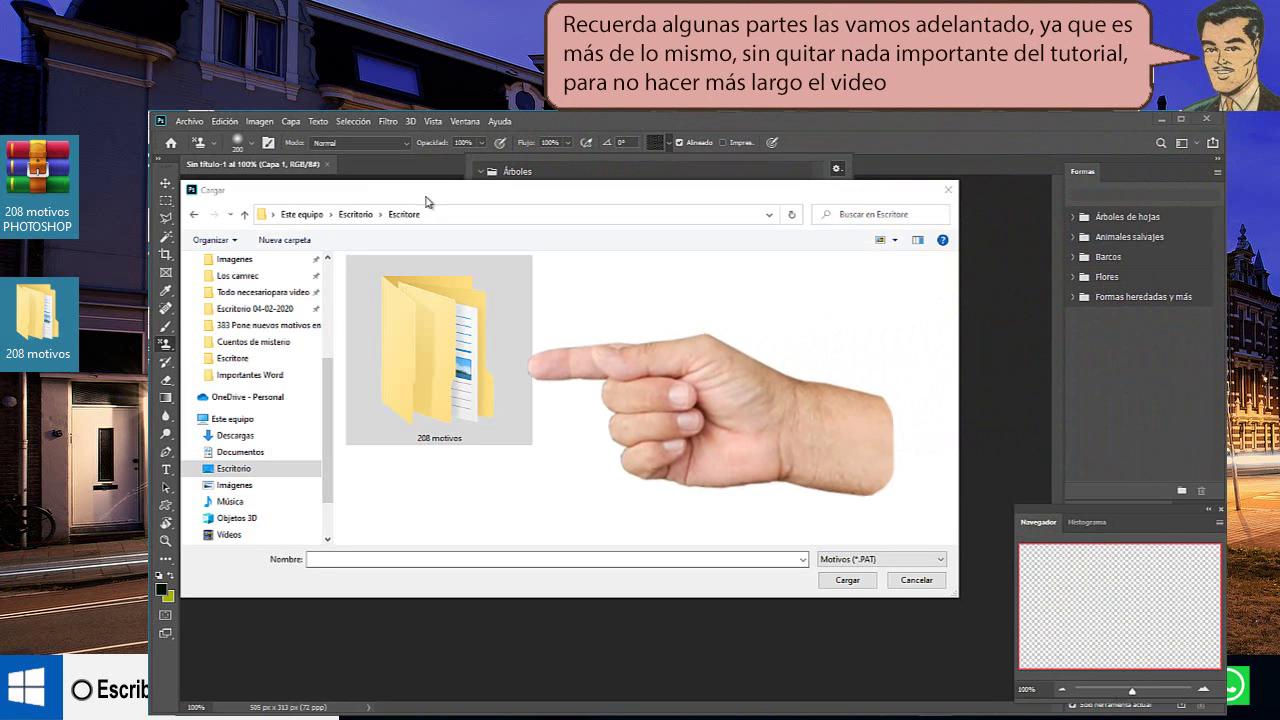
Load 122 Pattern_pack_2 from 208 motivos > packs in the Cargar dialog.
double_click(443, 341)
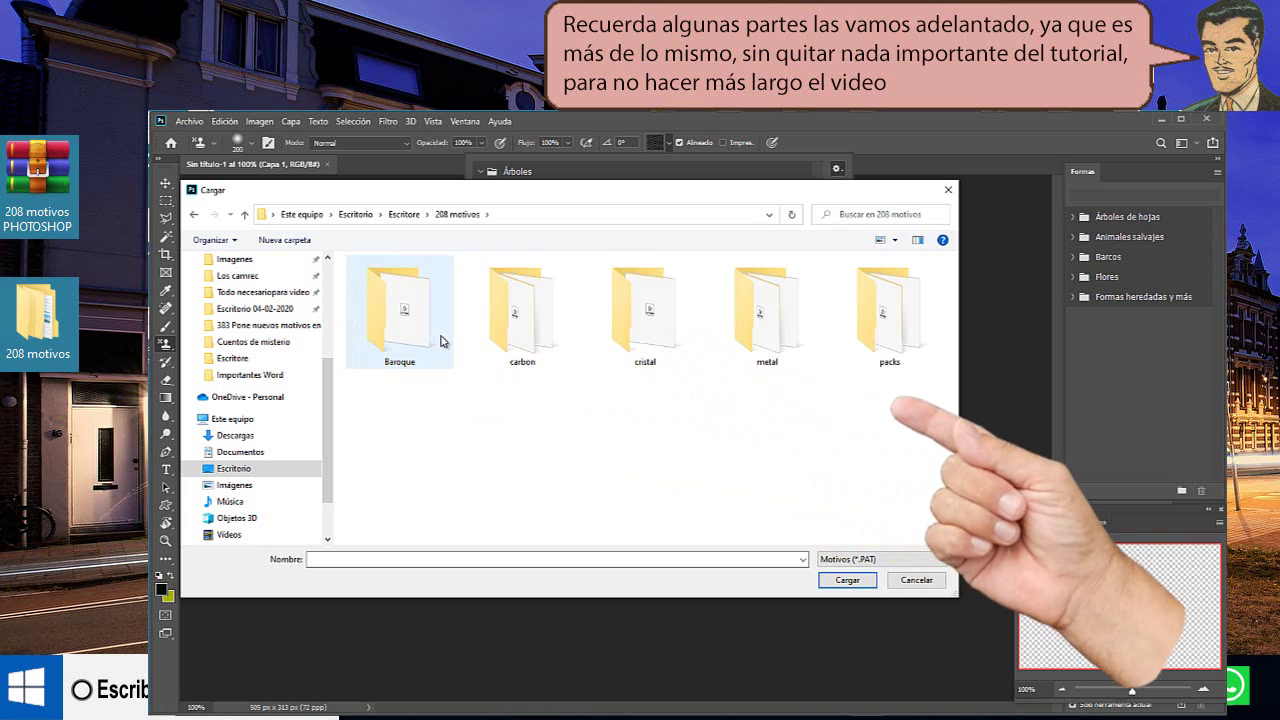
left_click(880, 331)
double_click(880, 331)
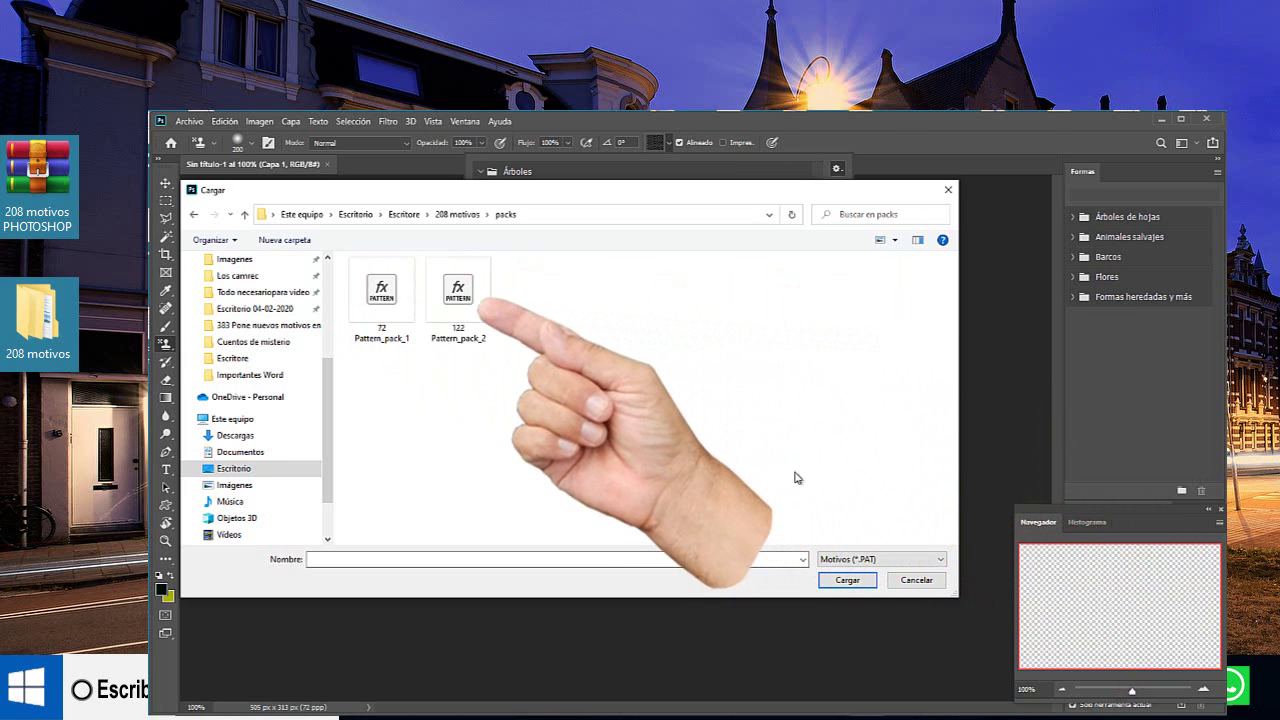
left_click(472, 302)
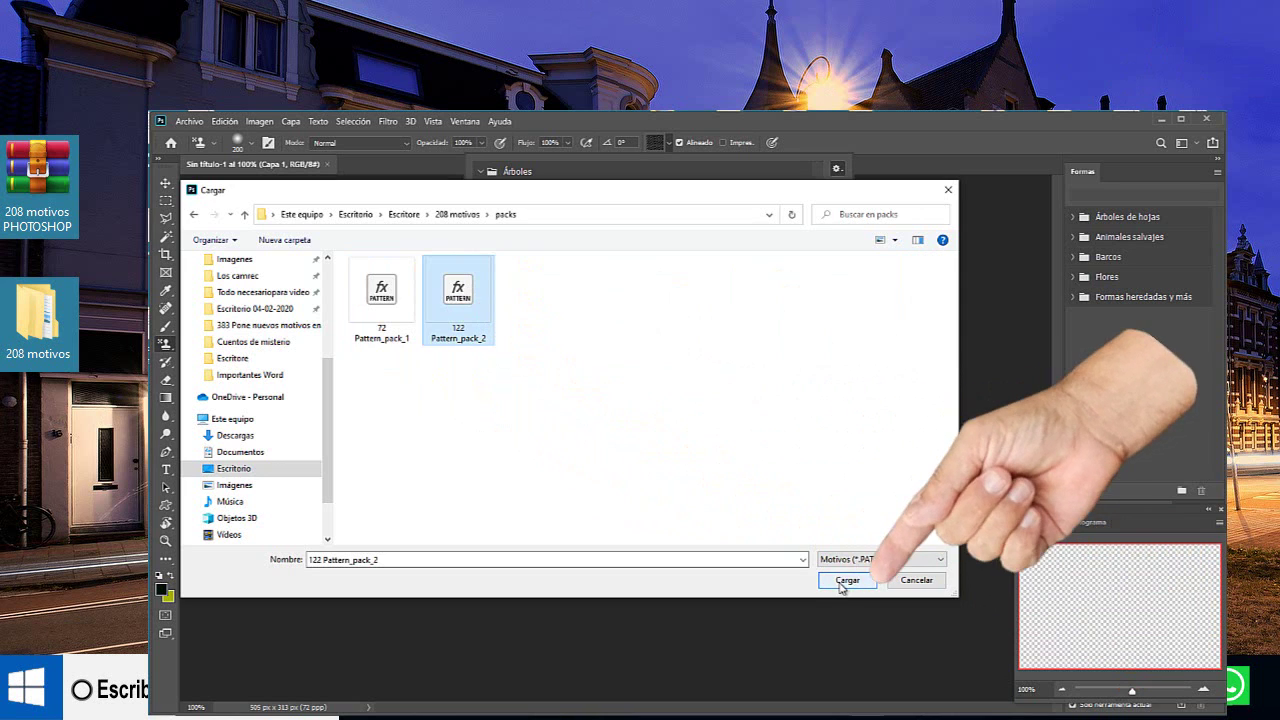
left_click(840, 580)
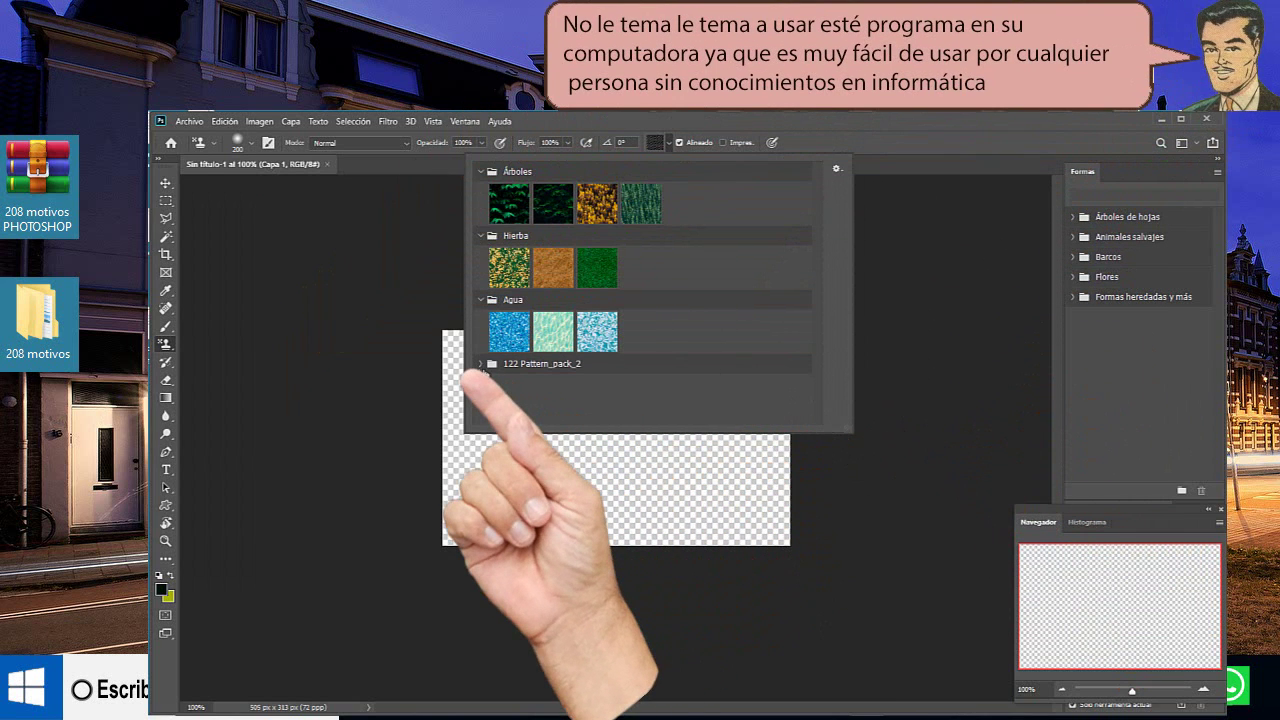
Pick the yellow/black stripe swatch from 122 Pattern_pack_2 and paint the canvas with it.
left_click(480, 364)
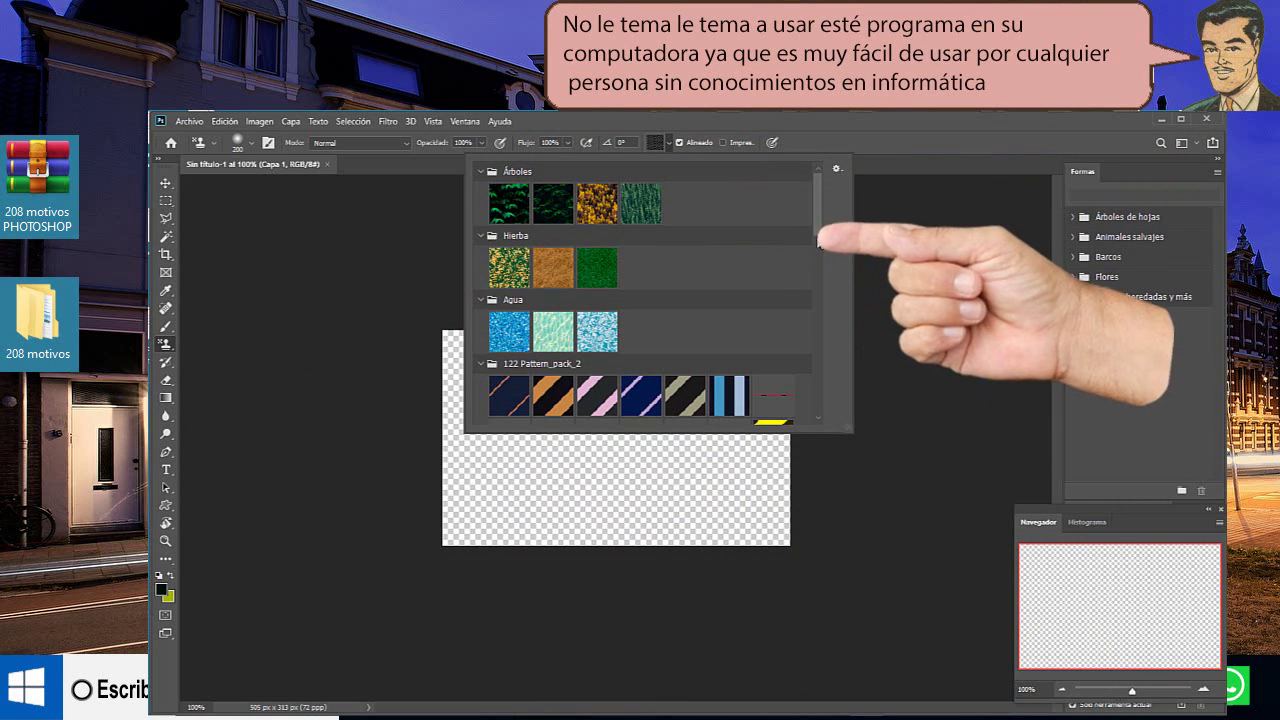
scroll(819, 267, "down", 3)
scroll(819, 267, "down", 2)
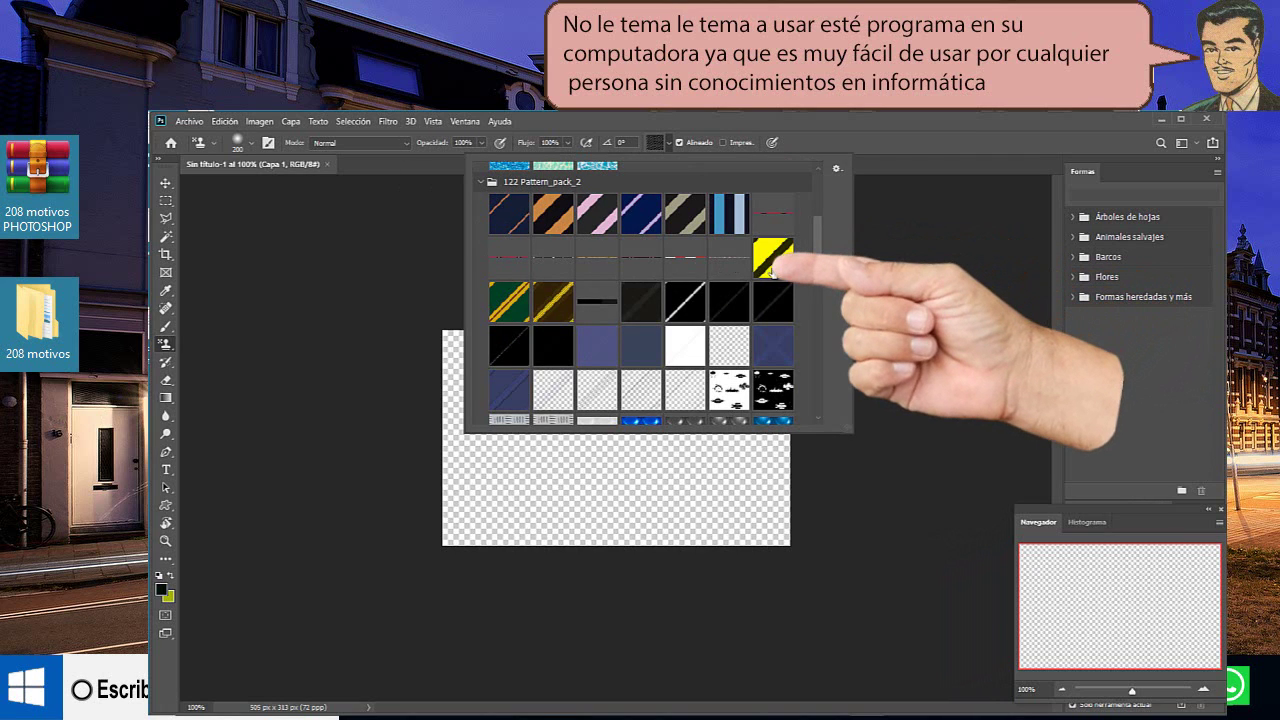
left_click(457, 366)
left_click_drag(457, 366, 452, 364)
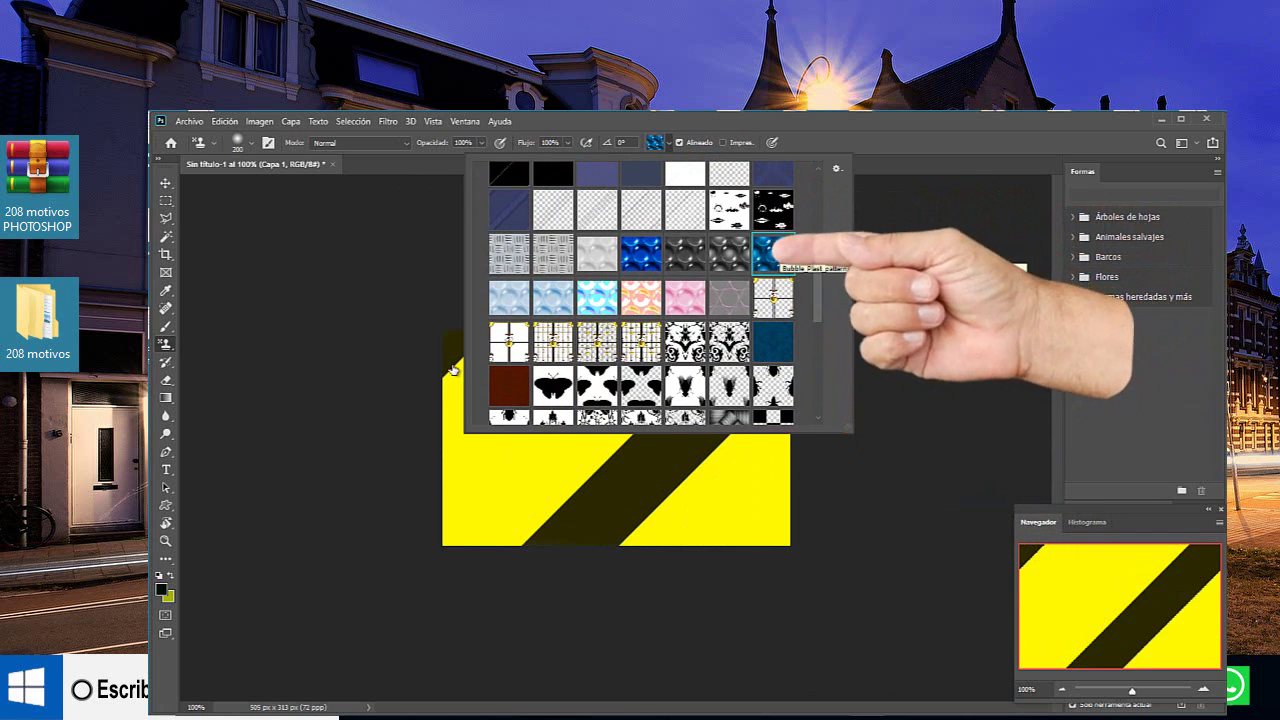
Paint the canvas with the blue bubble pattern, then dab red-brown pattern at top-left.
left_click(452, 366)
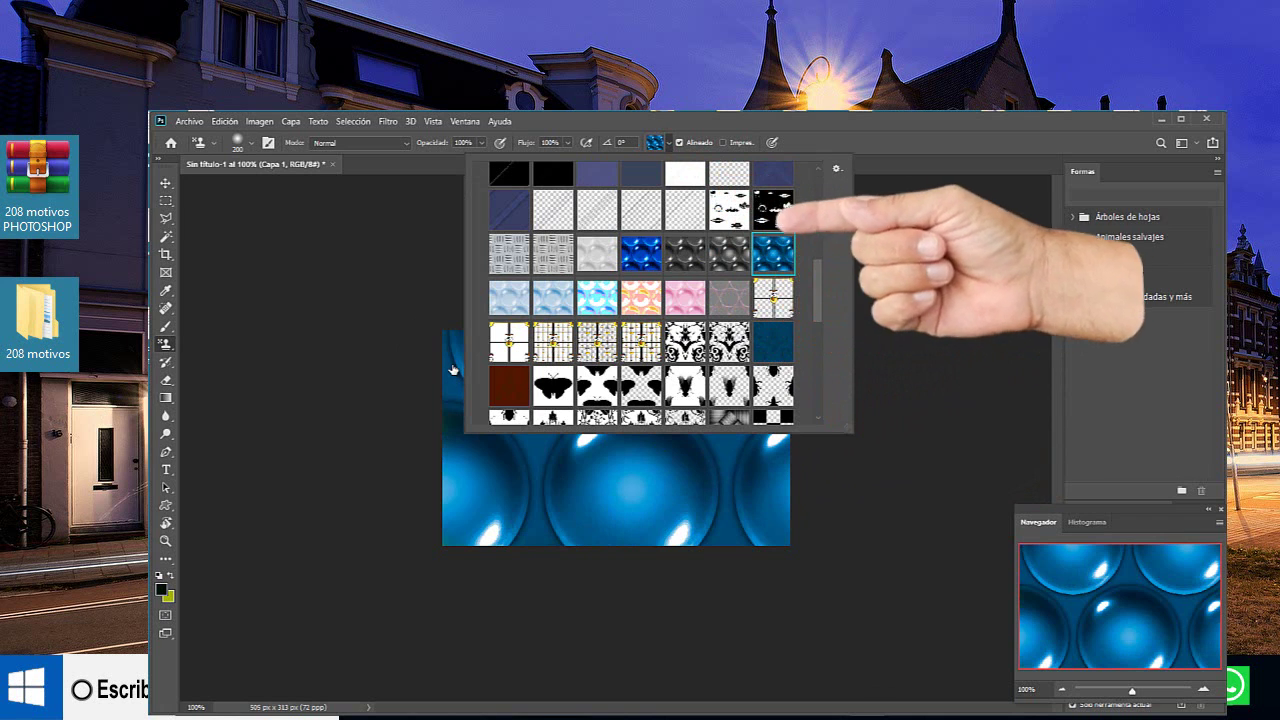
left_click(508, 385)
left_click(452, 366)
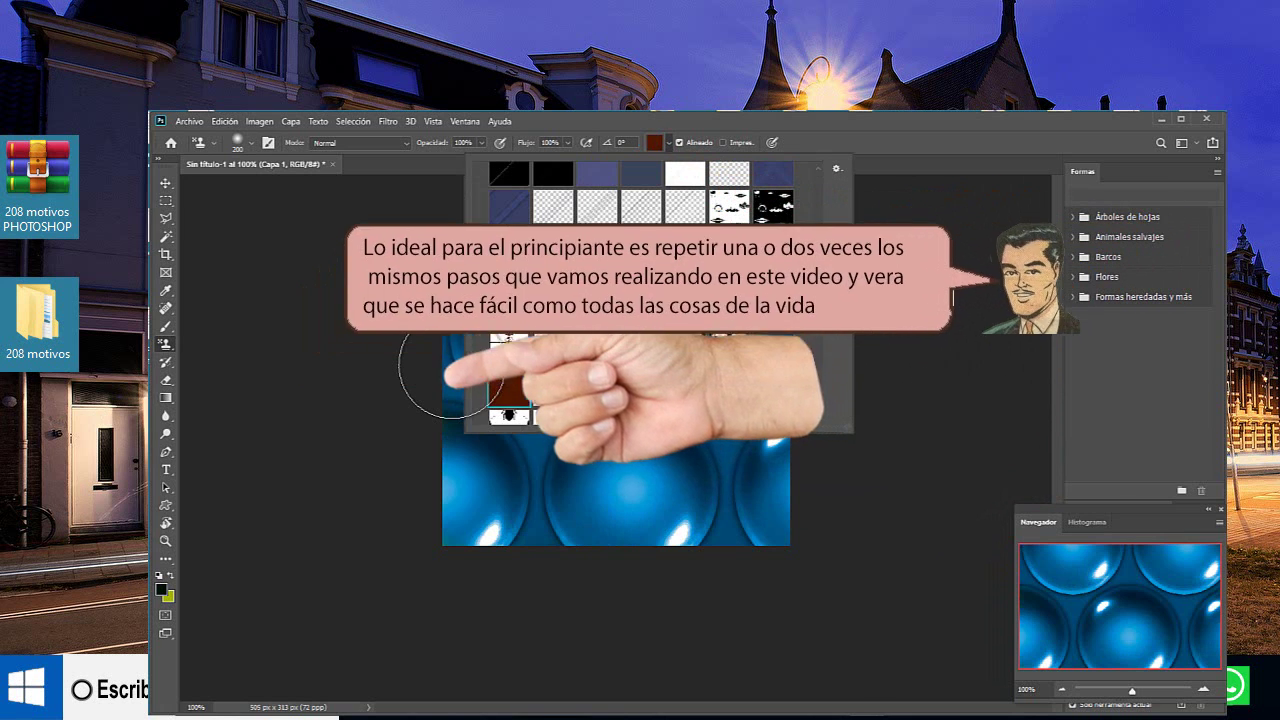